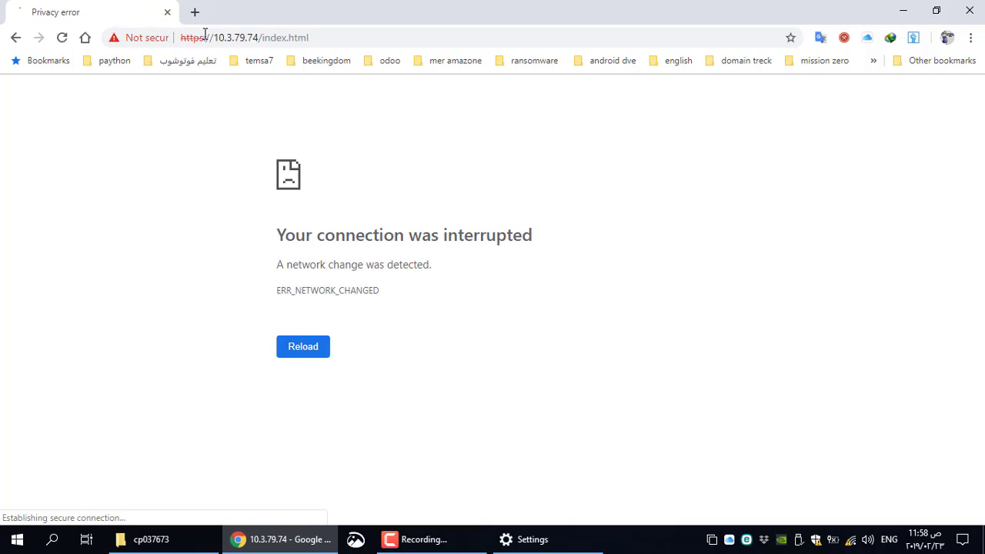
Bypass the certificate warning and proceed to the iLO login page at 10.3.79.74
left_click(309, 425)
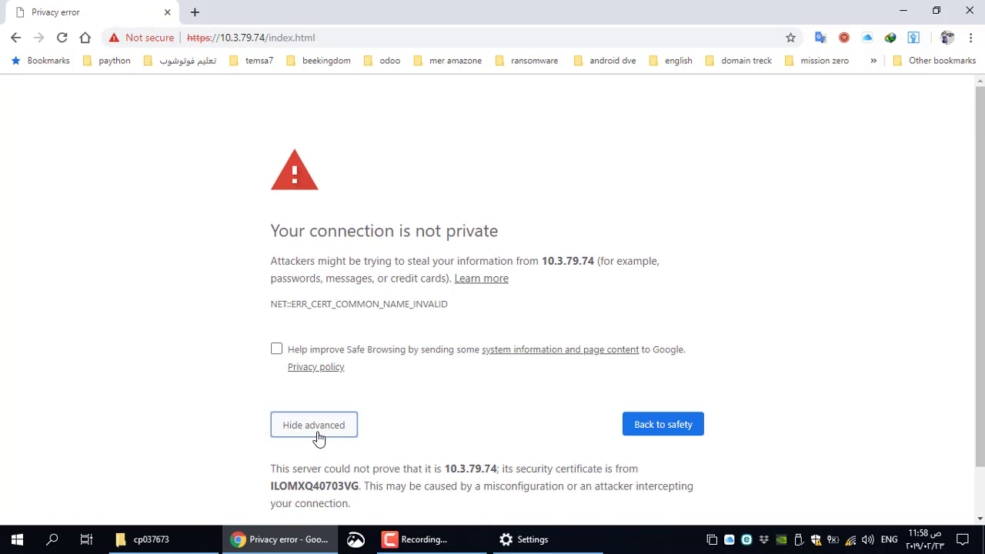
scroll(322, 440, "down", 1)
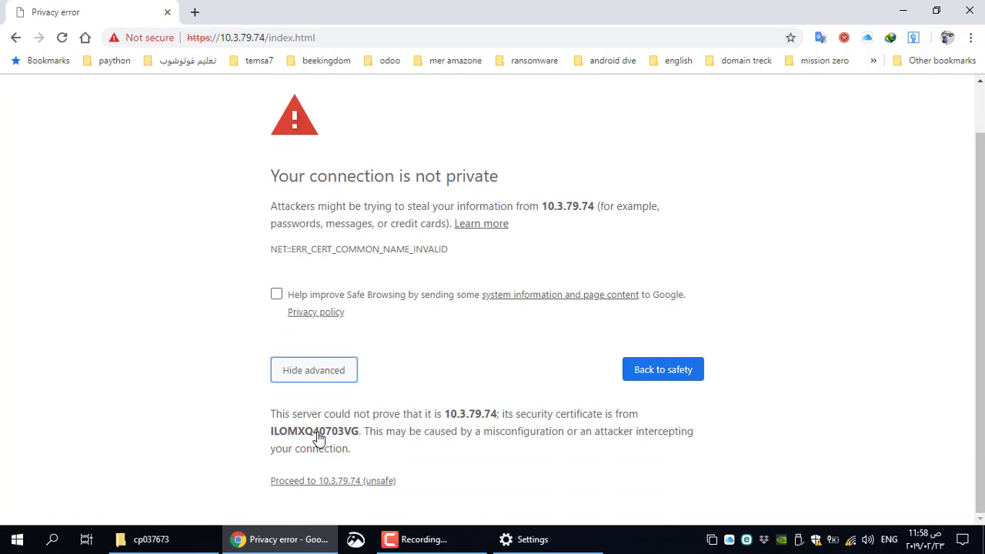
left_click(307, 482)
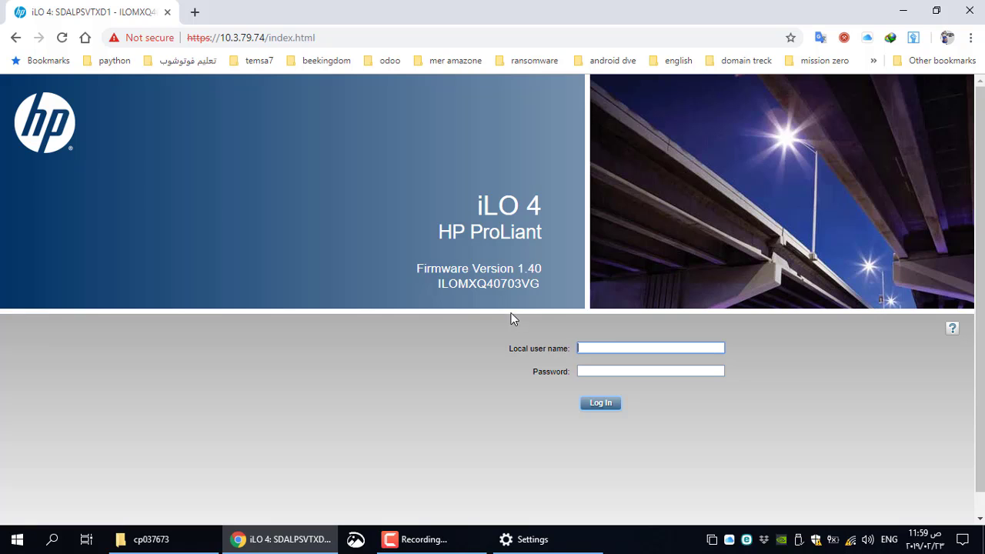
Highlight the firmware version on the login page and log in to iLO as administrator with the account password
left_click_drag(543, 268, 521, 271)
left_click(520, 271)
double_click(521, 270)
left_click(621, 348)
type("administrator")
key("Tab")
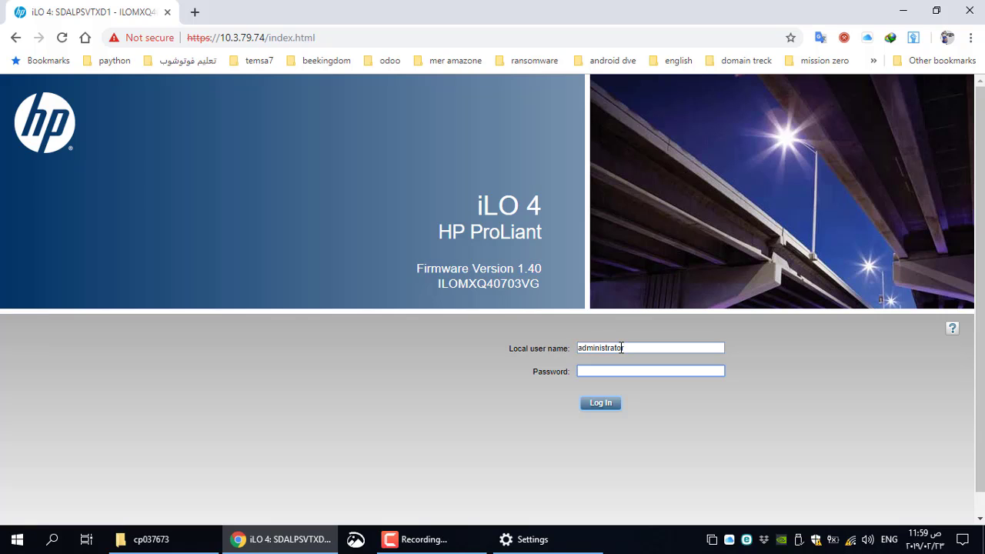
type("***********")
left_click(600, 403)
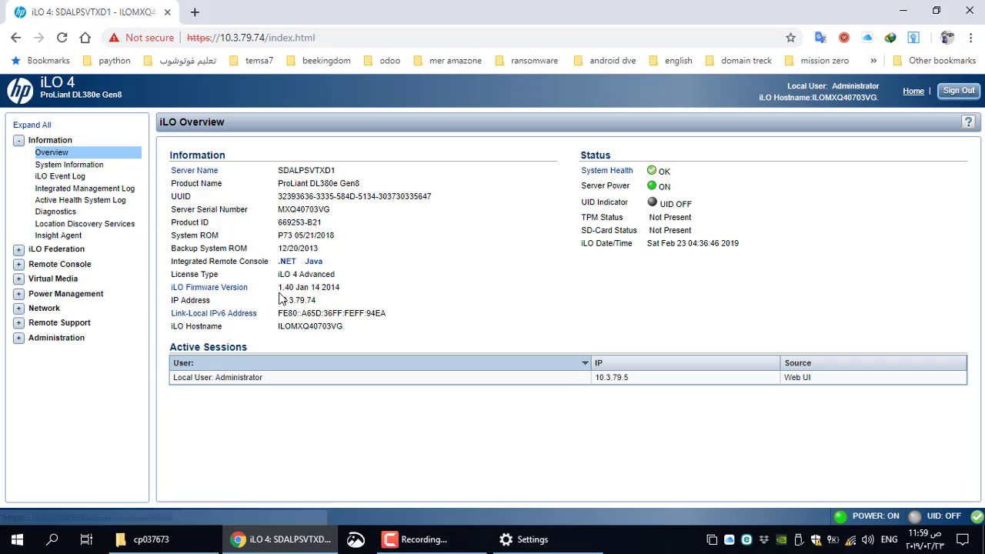
Highlight the iLO firmware version in the overview and open the Firmware page under Administration
left_click_drag(278, 287, 339, 287)
left_click(55, 338)
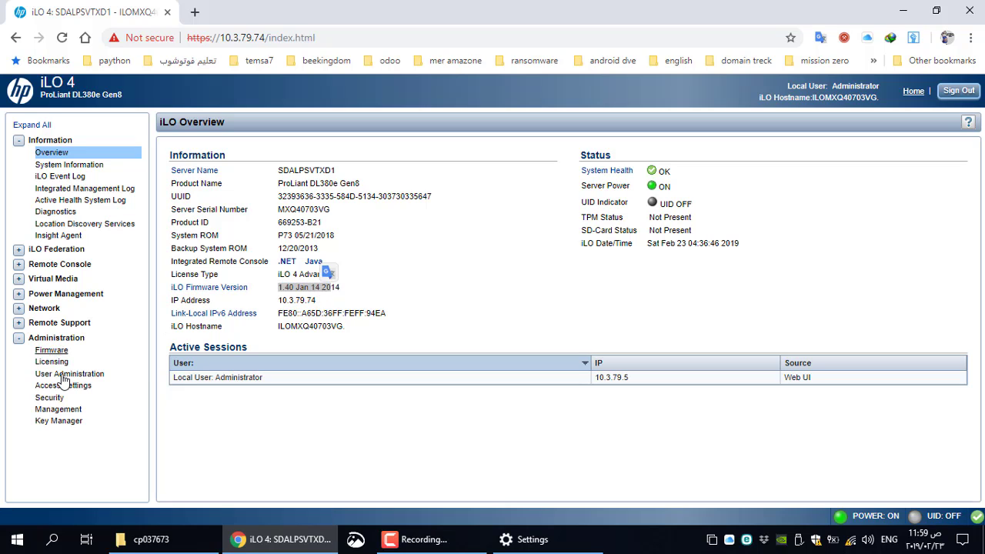
left_click(54, 350)
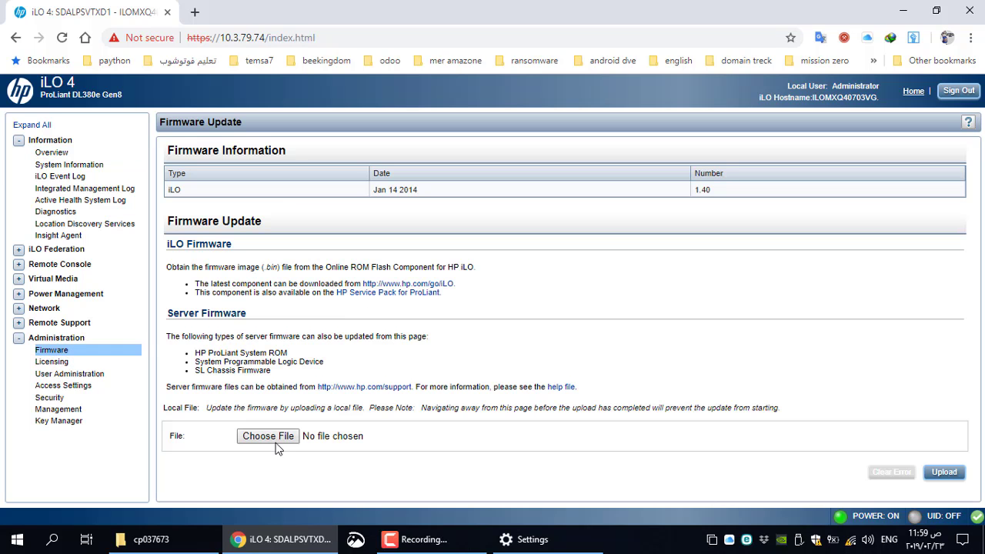
Choose the firmware image ilo4_261.bin from the cp037673 folder inside the desktop's ilo folder
left_click(274, 437)
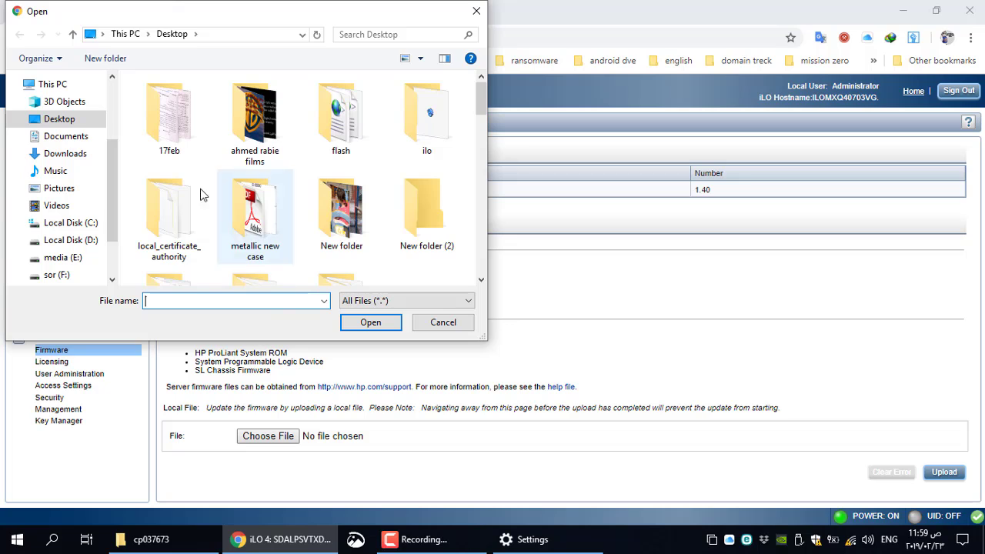
double_click(433, 132)
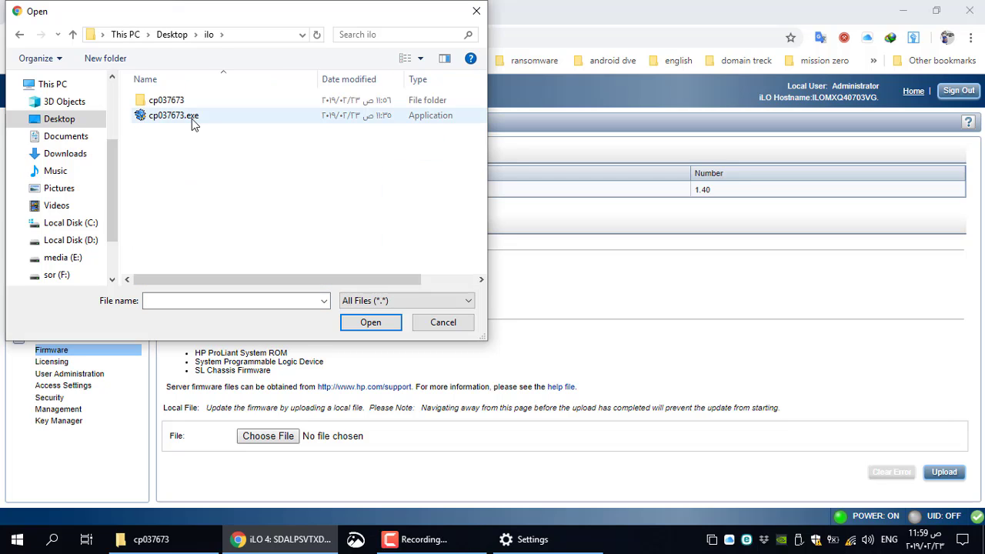
double_click(165, 100)
left_click(168, 151)
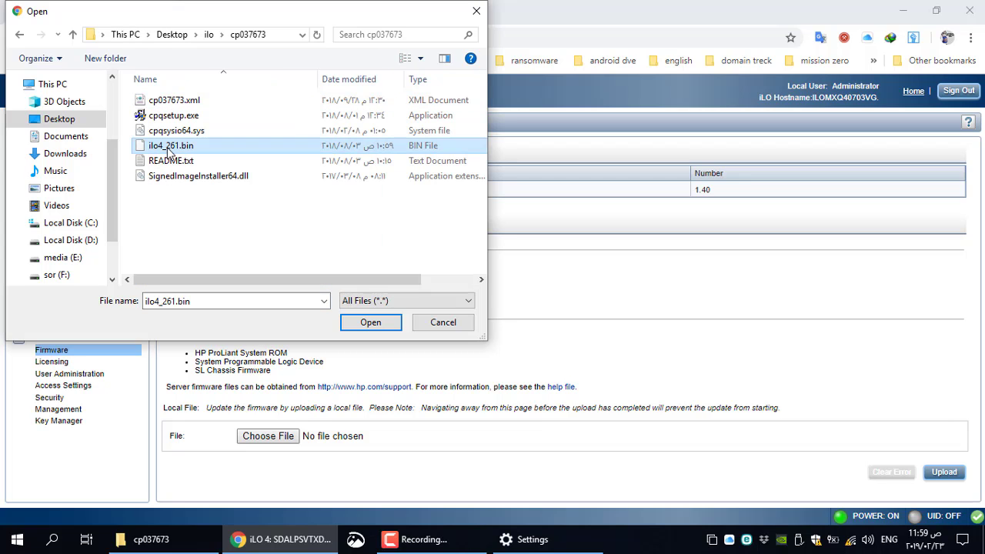
left_click_drag(235, 281, 334, 283)
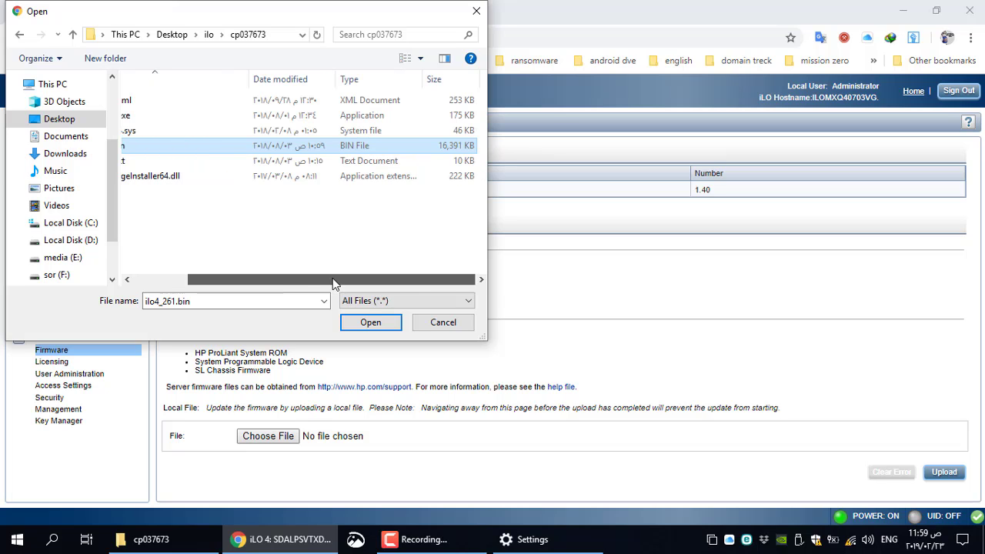
left_click(363, 323)
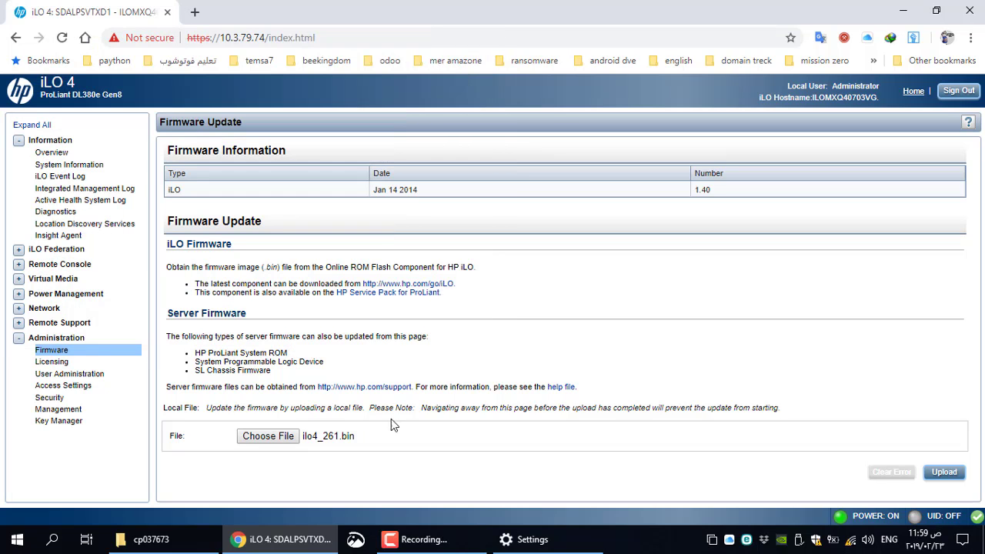
Upload the chosen firmware image and confirm the update to start flashing iLO
left_click(943, 472)
left_click(563, 176)
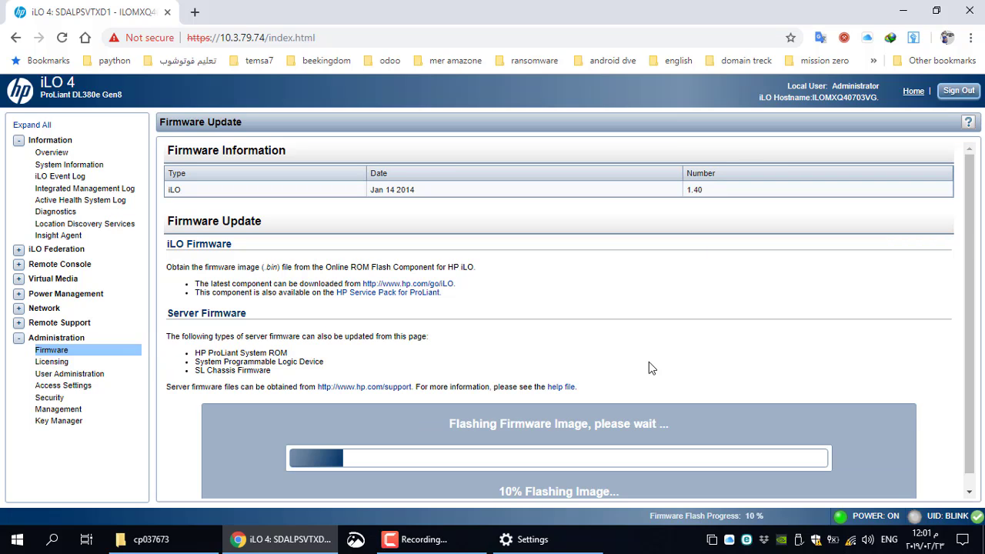
scroll(649, 363, "down", 1)
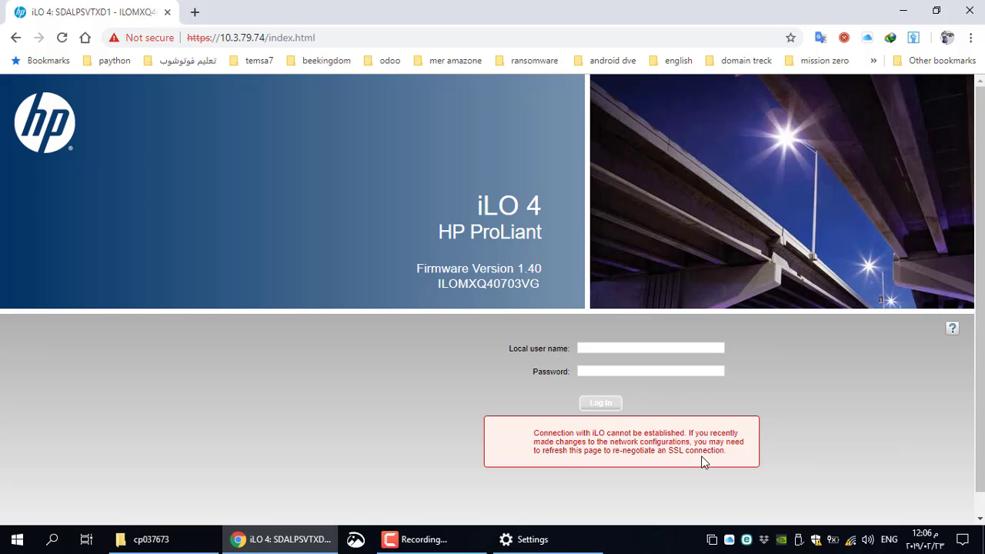
Try to reconnect to iLO by reloading the page and reopening 10.3.79.74 in a restarted Chrome
left_click(63, 37)
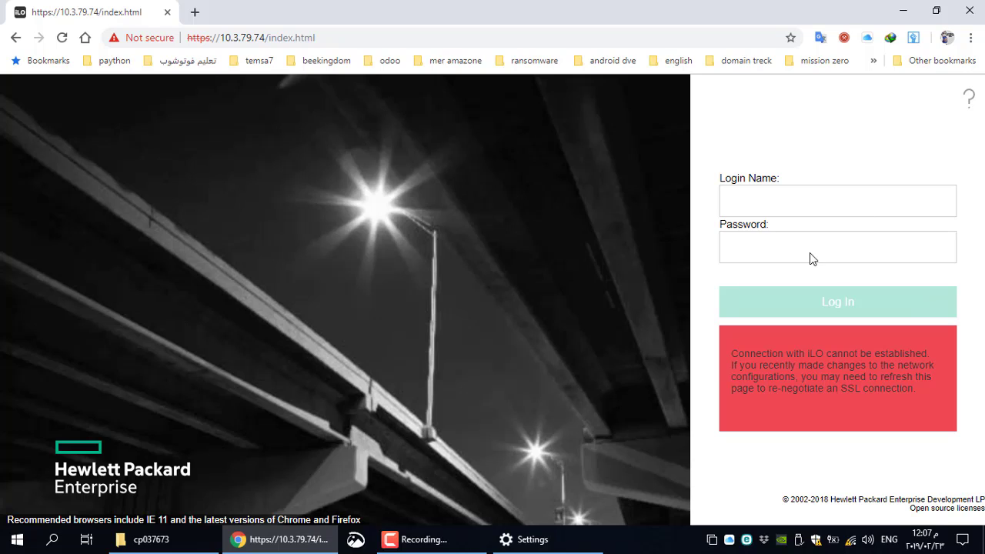
left_click(970, 10)
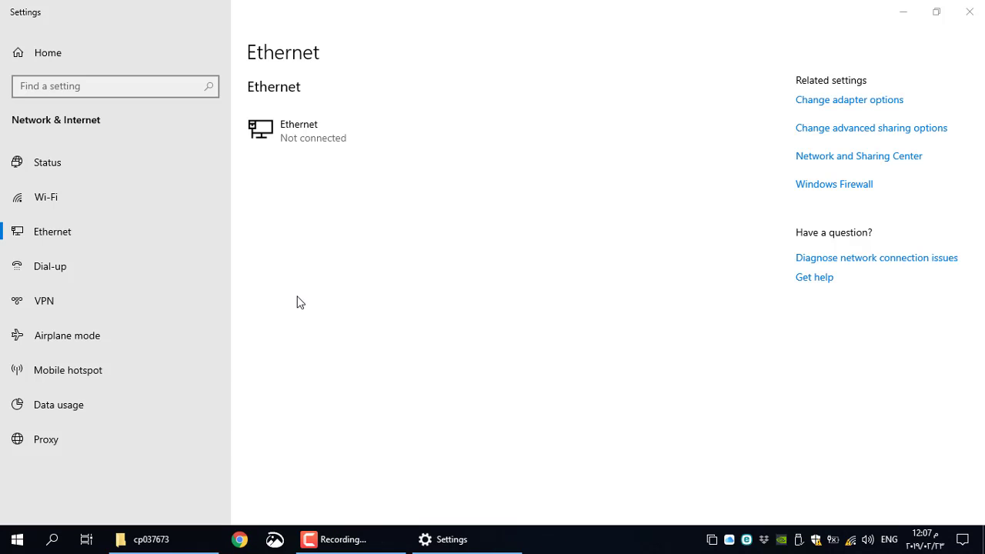
left_click(235, 539)
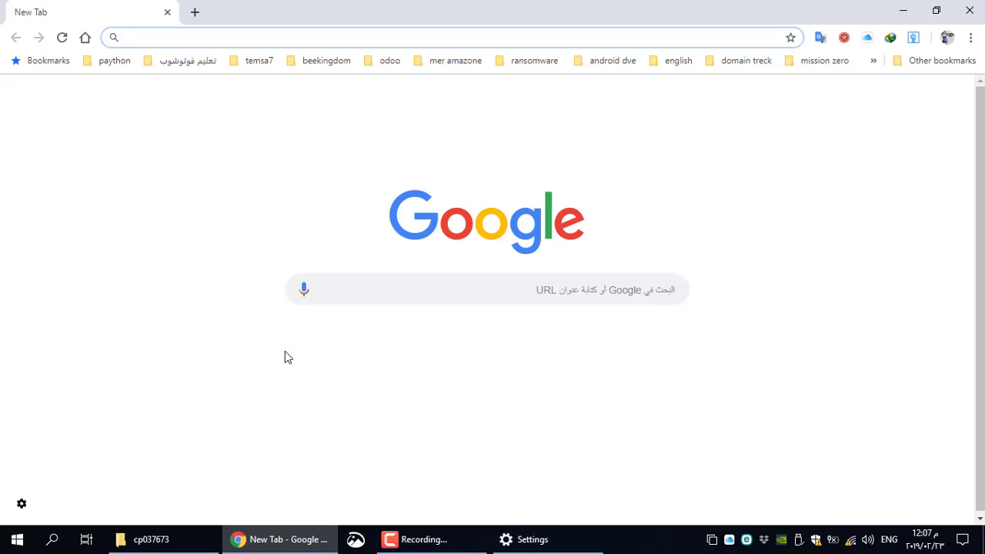
type("10.3")
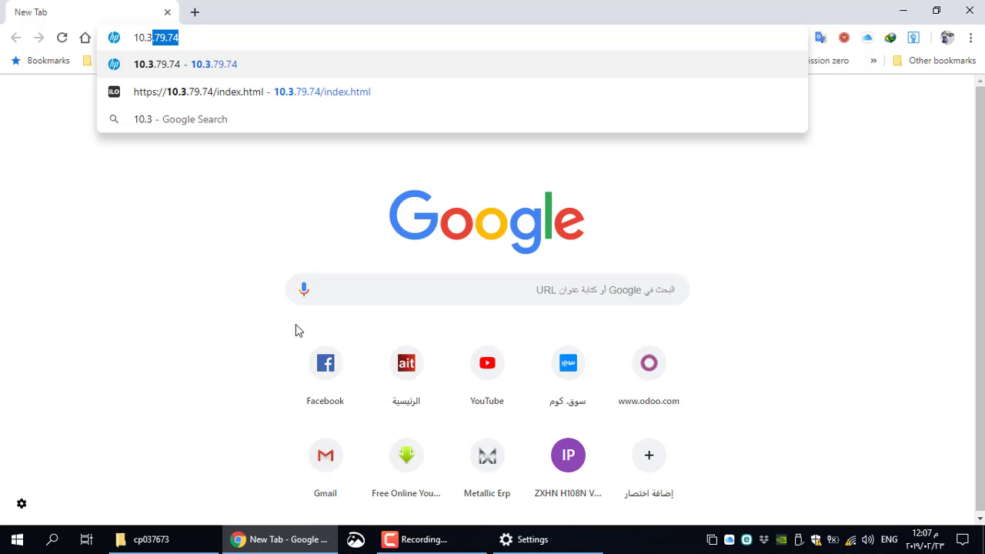
left_click(233, 70)
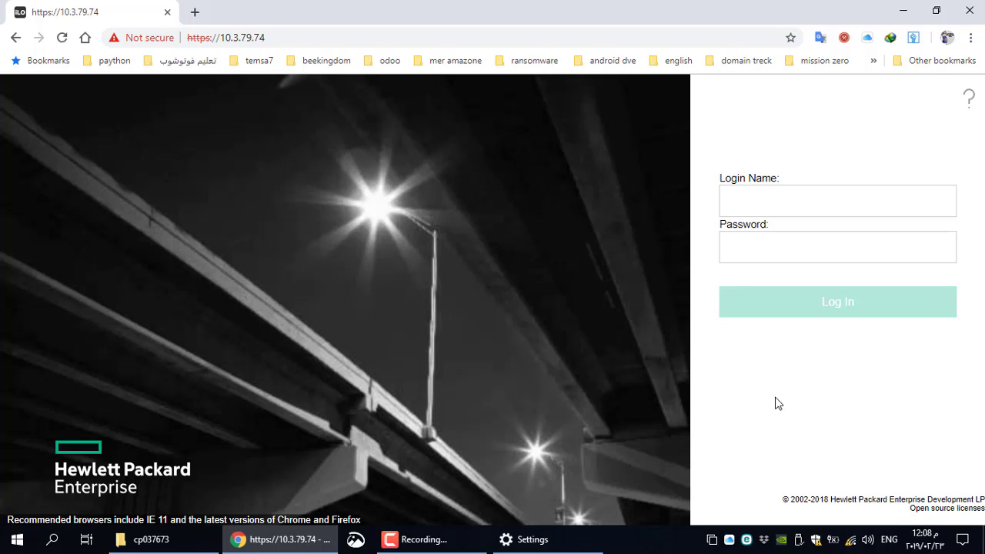
left_click(832, 306)
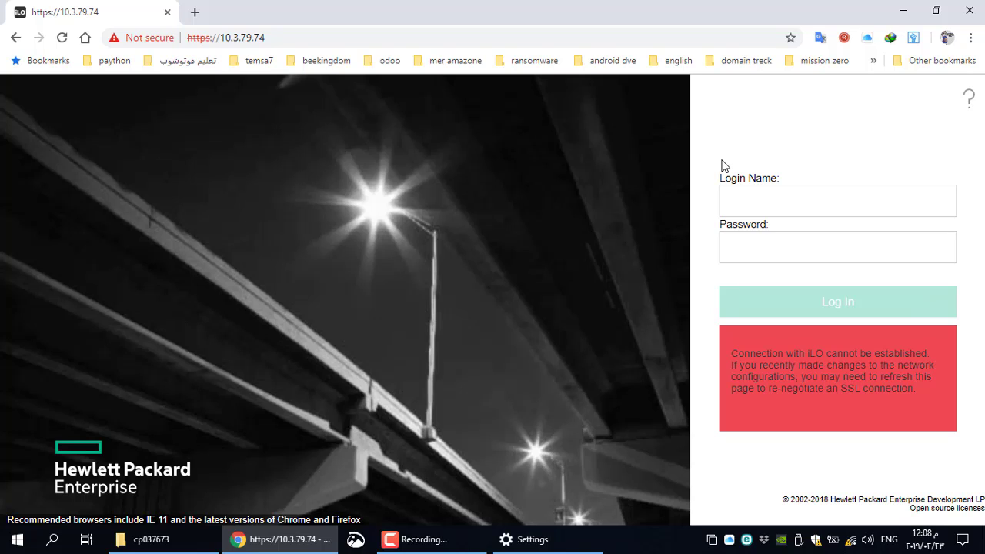
left_click(970, 11)
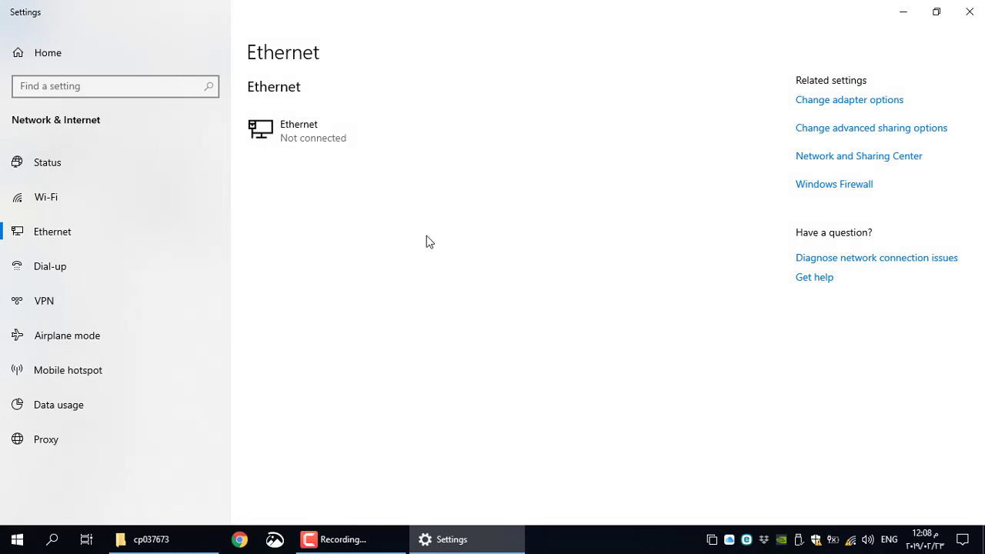
Switch to Firefox and load 10.3.79.74, checking the iLO address against Chrome's suggestions
left_click(13, 545)
type("fire")
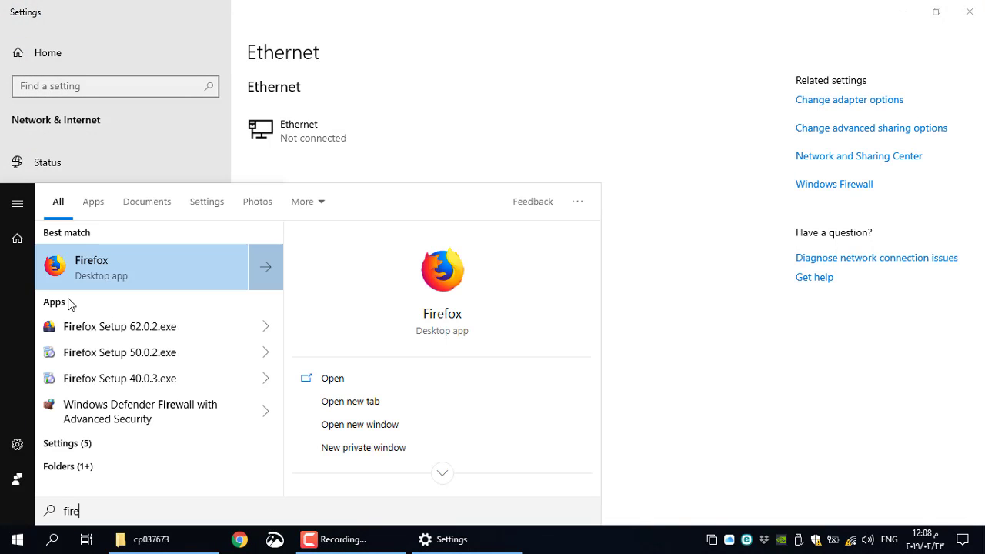
left_click(92, 279)
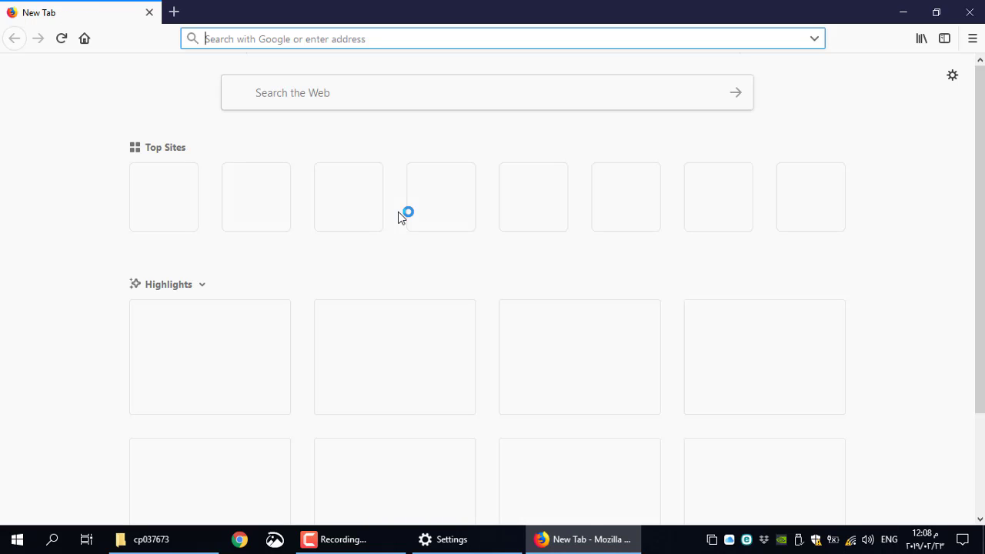
type("10.3")
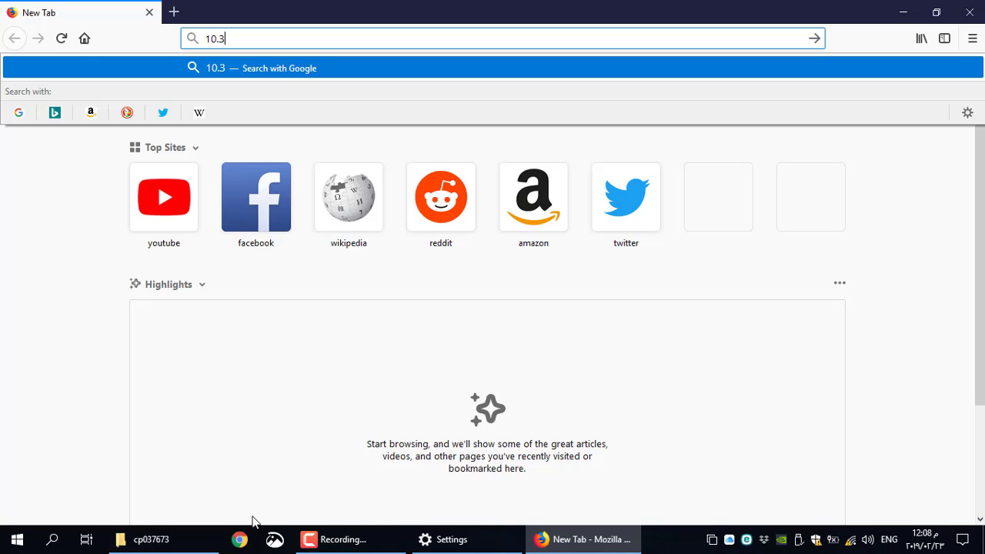
left_click(241, 540)
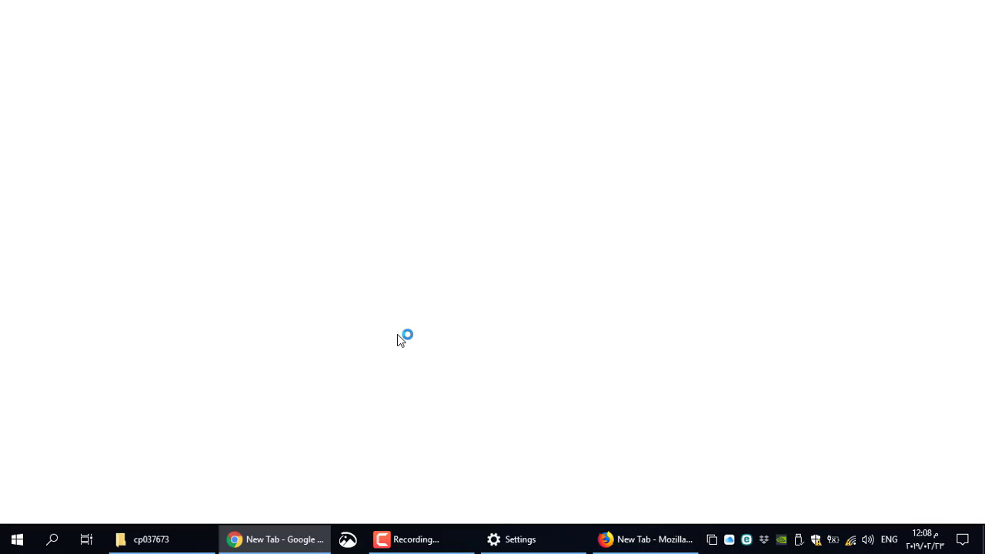
type("10.")
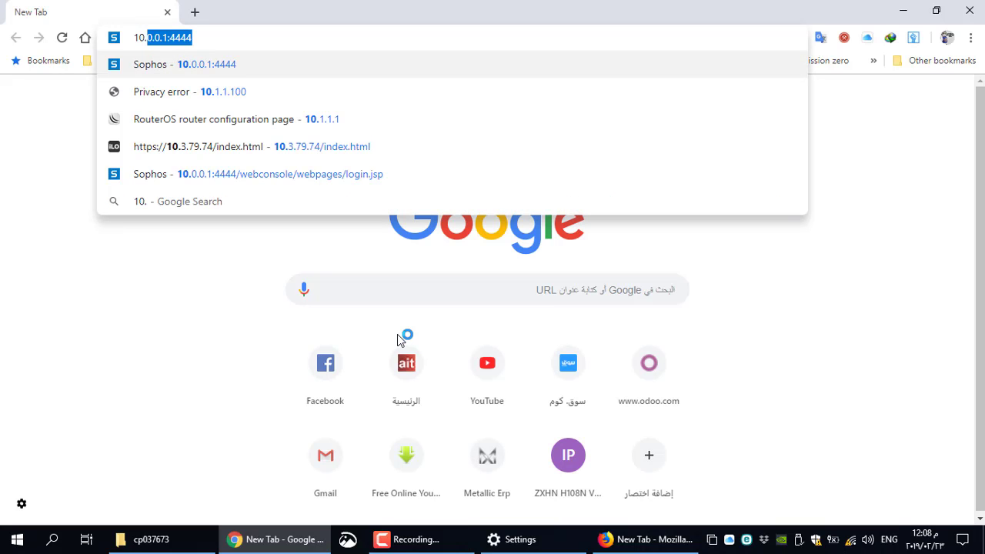
type("3.79.74")
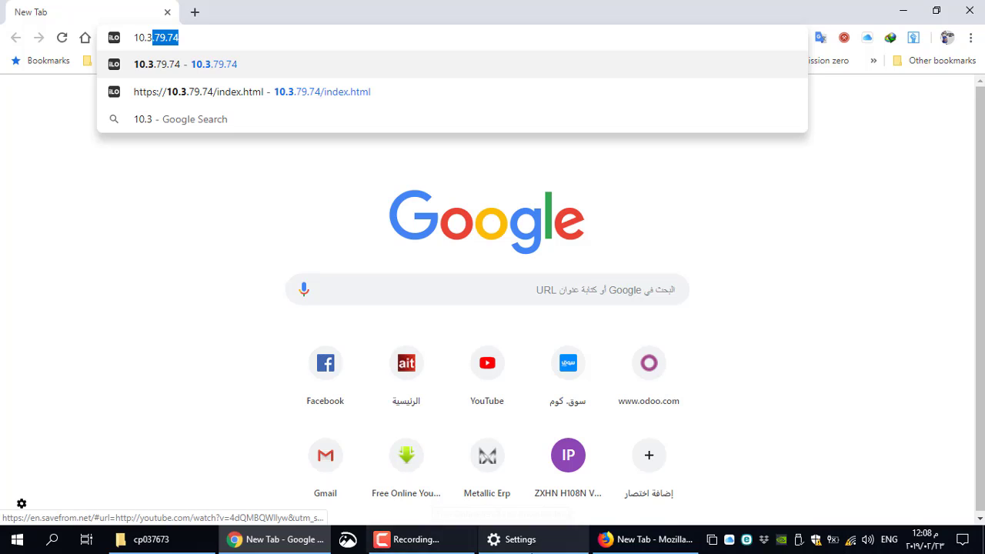
left_click(646, 540)
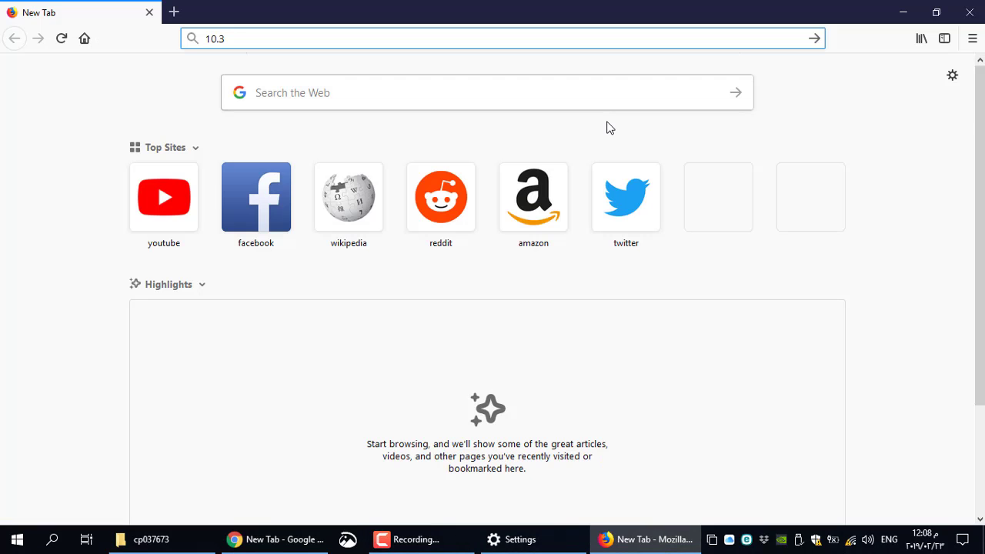
type(".79.74")
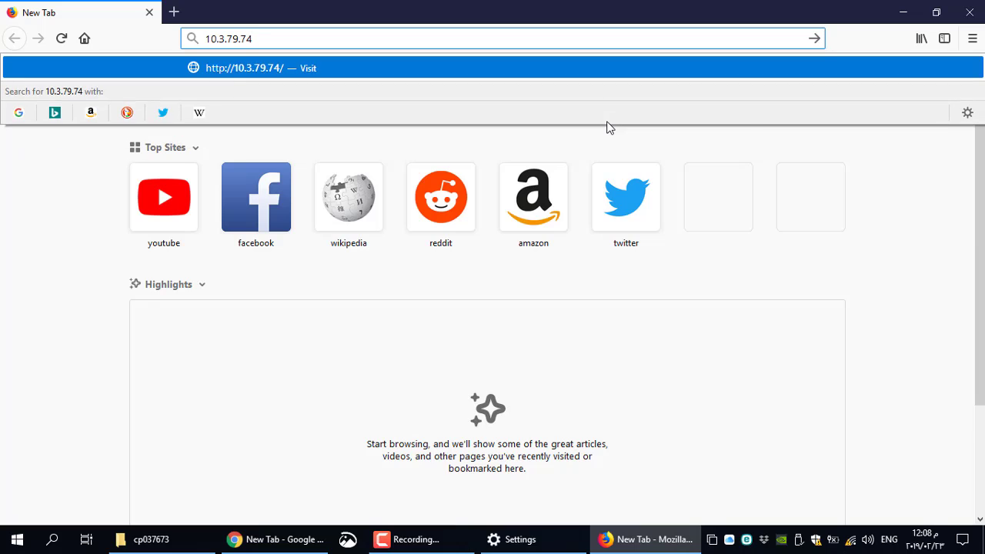
key("Return")
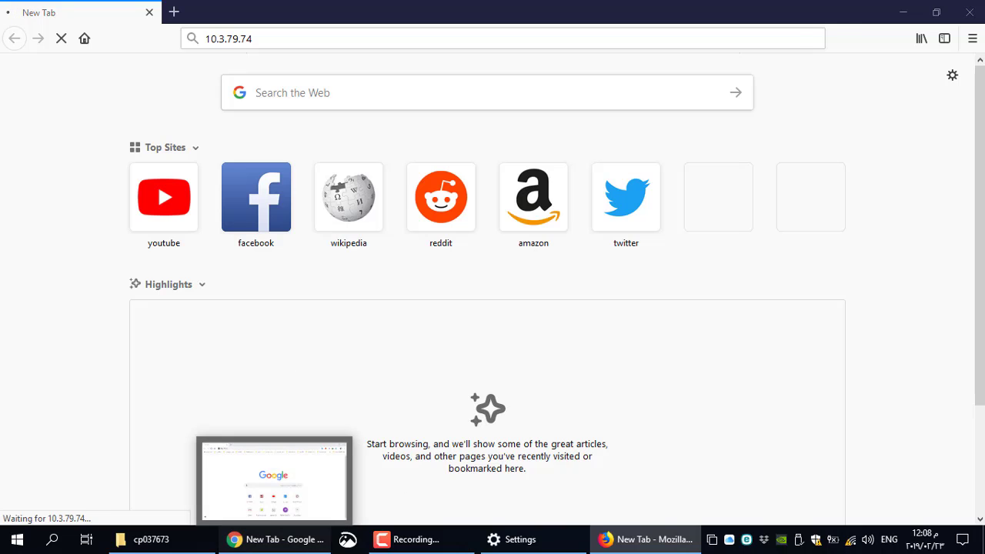
left_click(277, 540)
key("alt+Tab")
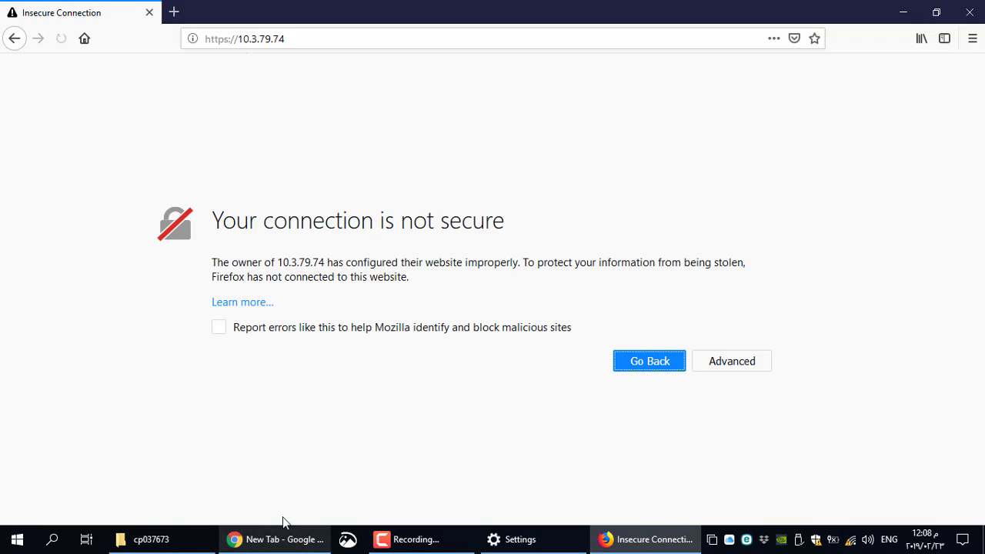
left_click(739, 362)
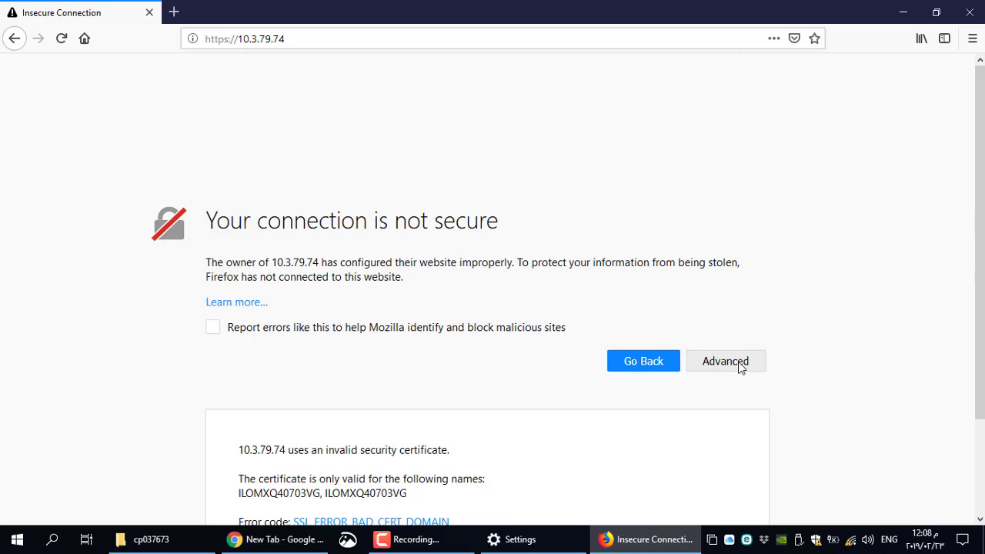
scroll(376, 315, "down", 2)
scroll(375, 314, "down", 1)
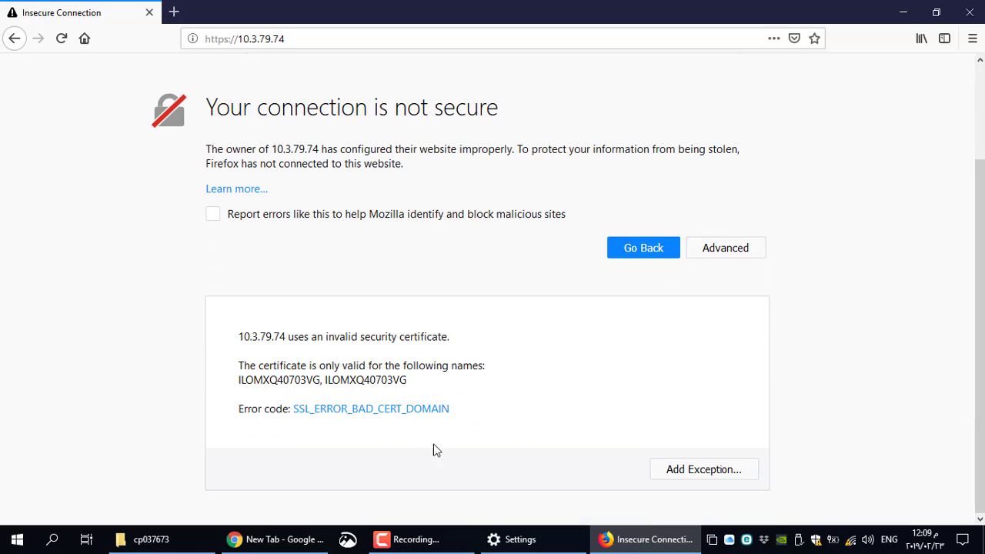
left_click(690, 473)
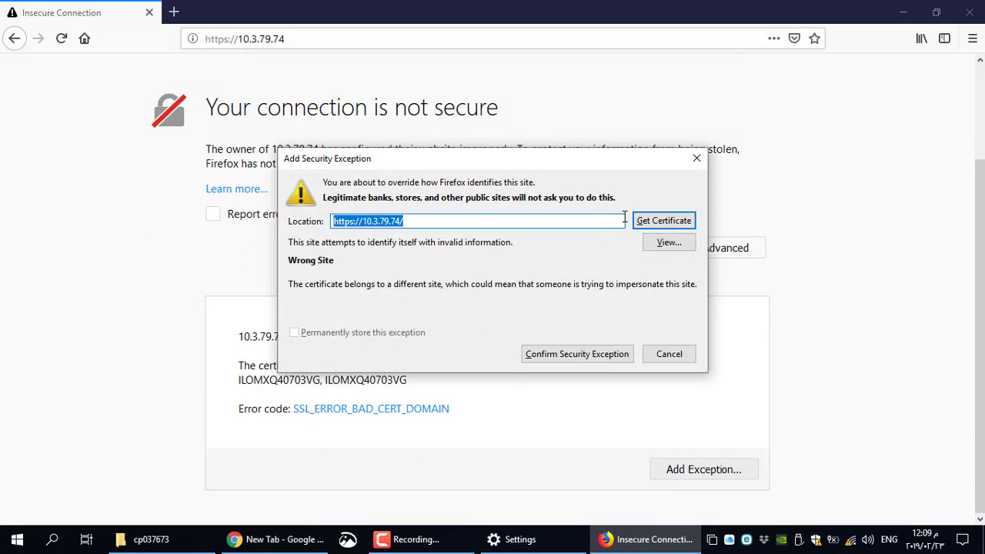
left_click(568, 354)
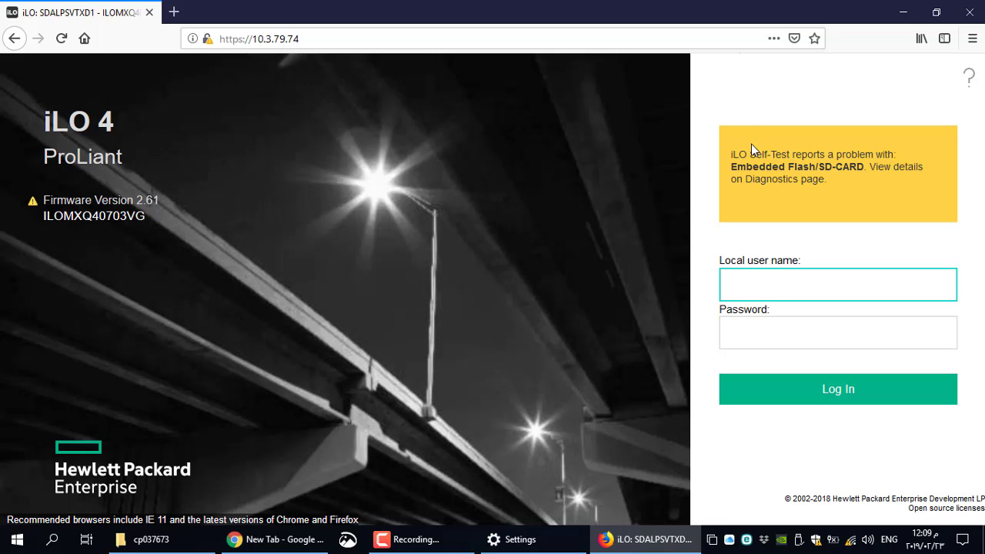
Read the self-test notice on the iLO login page and briefly check the server name link in a separate tab
left_click_drag(752, 150, 894, 154)
left_click_drag(765, 167, 920, 167)
left_click_drag(761, 180, 801, 181)
left_click(801, 181)
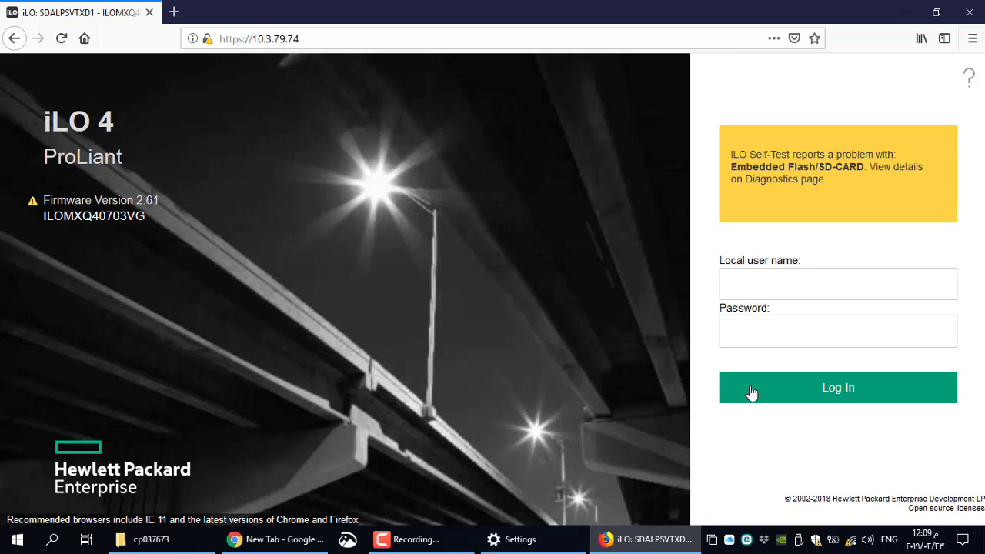
left_click(70, 219)
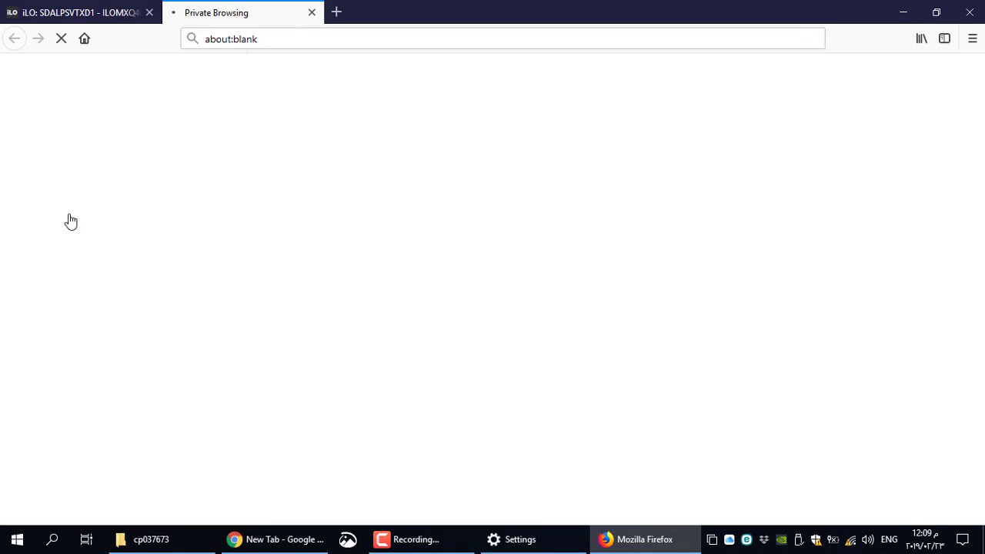
left_click(313, 13)
Log in to iLO with the local user name administrator and the account password
left_click(797, 284)
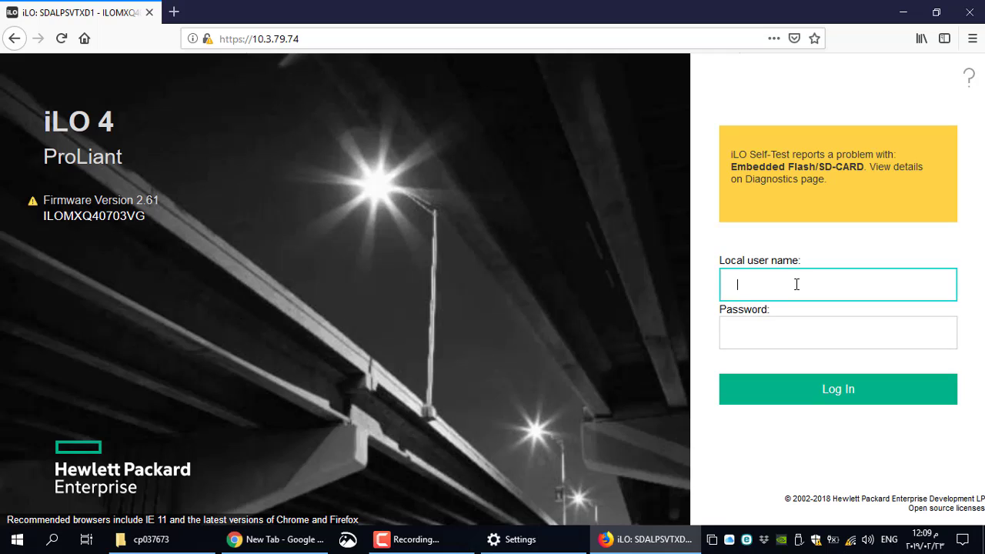
type("administrator")
key("Tab")
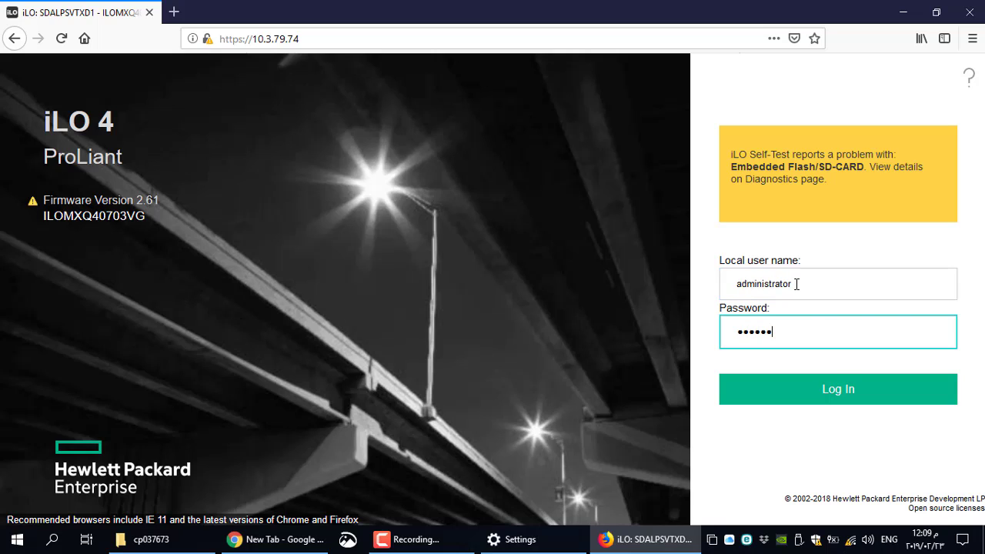
type("***********")
left_click(811, 391)
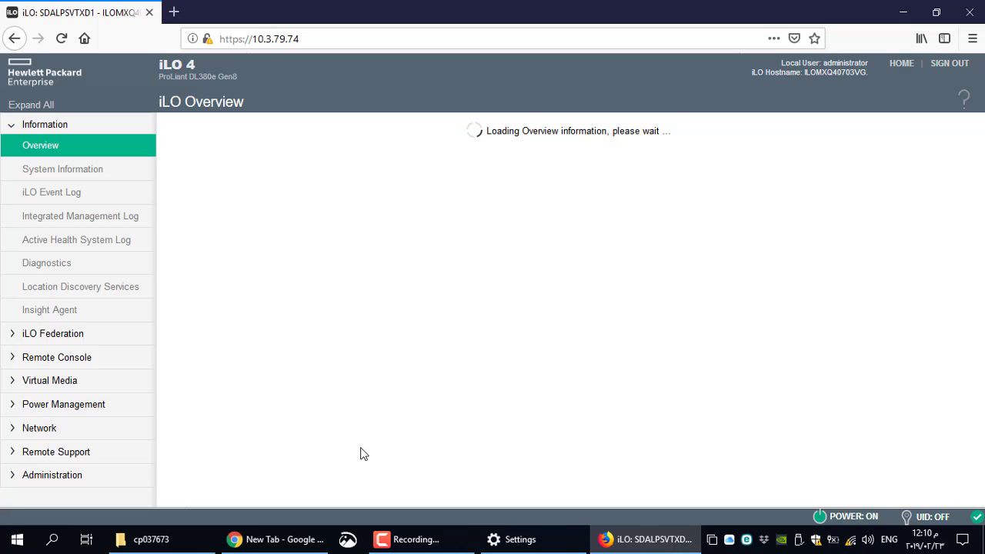
left_click(395, 548)
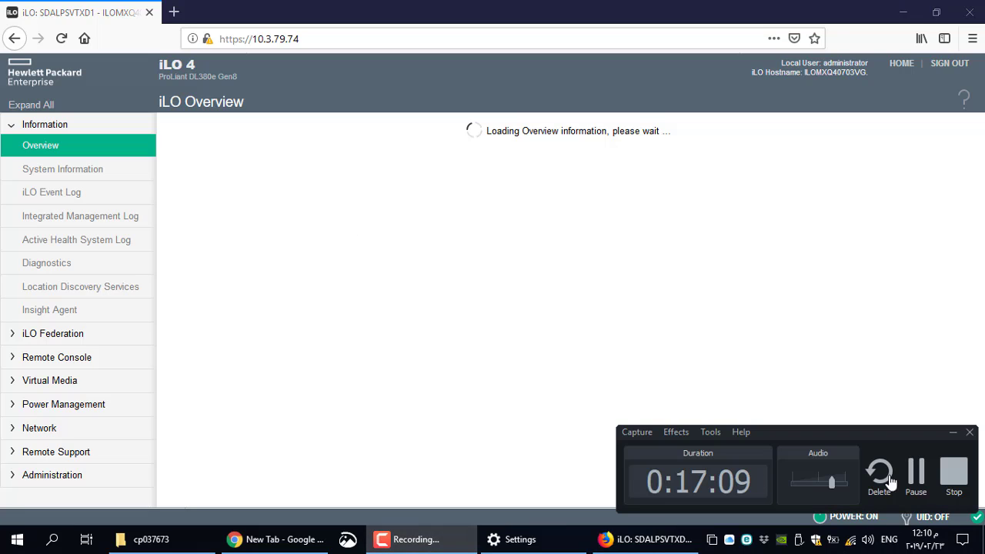